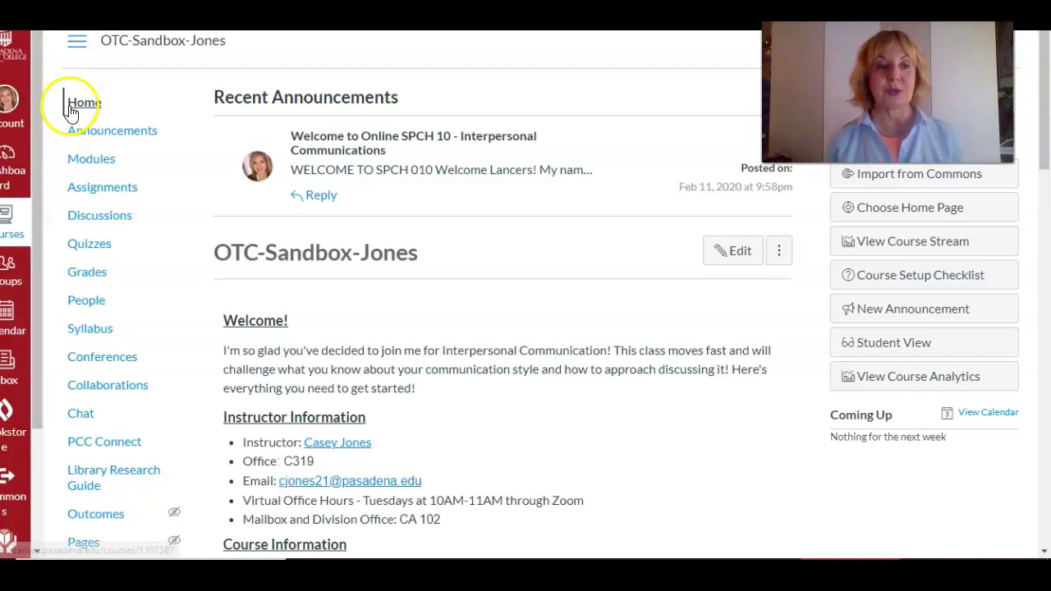
Open Modules and scroll to the Course Check-In Activity discussion in Meet Your Fellow Students
{"action": "left_click", "coordinate": [87, 162]}
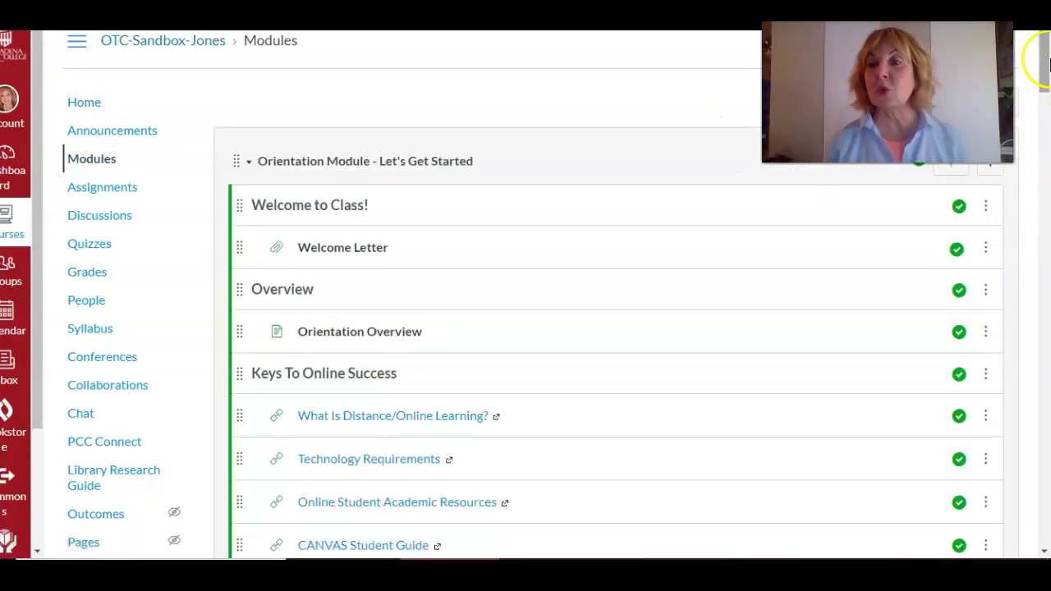
{"action": "left_click_drag", "start_coordinate": [1044, 55], "coordinate": [1038, 160]}
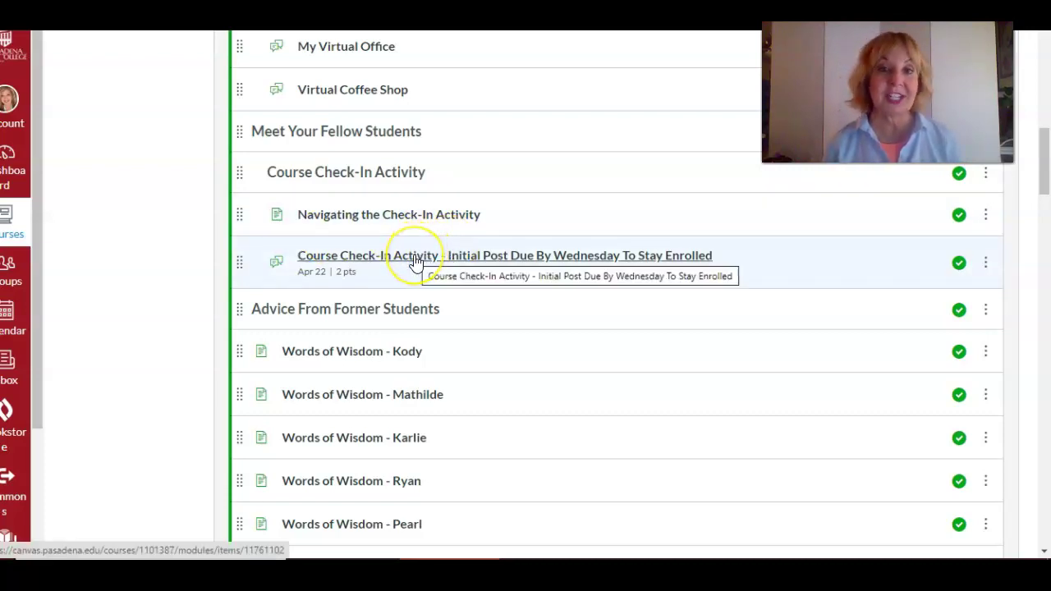
Open the Course Check-In Activity discussion and scroll through its activity prompt
{"action": "left_click", "coordinate": [417, 261]}
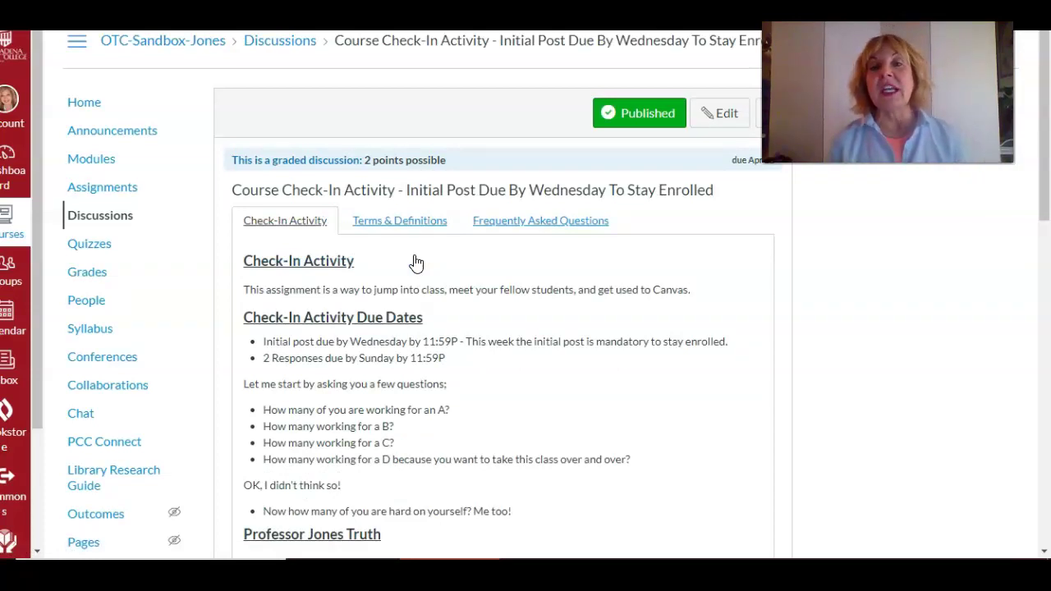
{"action": "left_click_drag", "start_coordinate": [1043, 131], "coordinate": [1044, 170]}
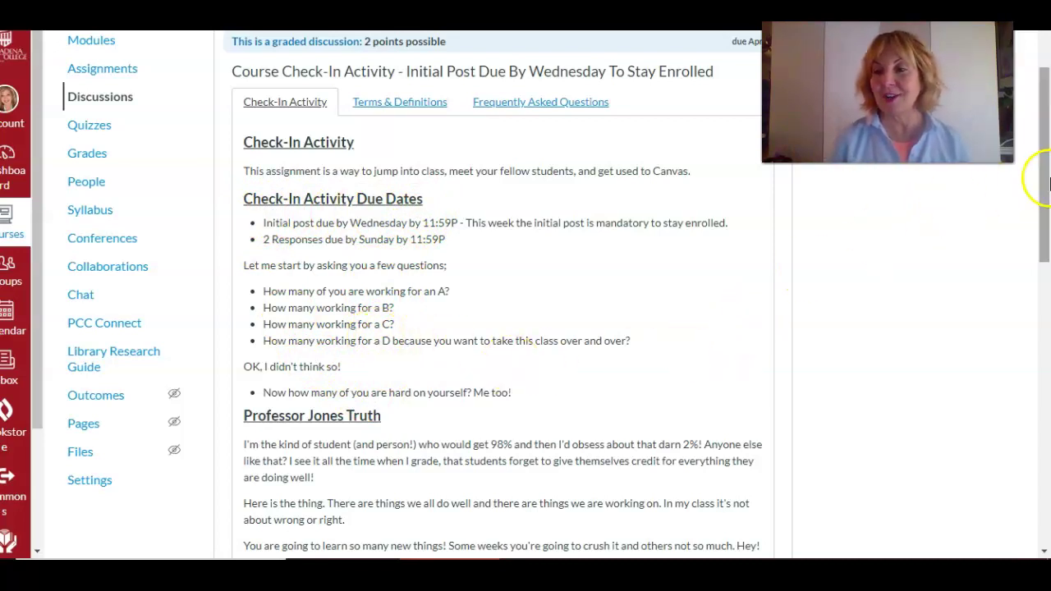
{"action": "left_click_drag", "start_coordinate": [1044, 174], "coordinate": [1041, 201]}
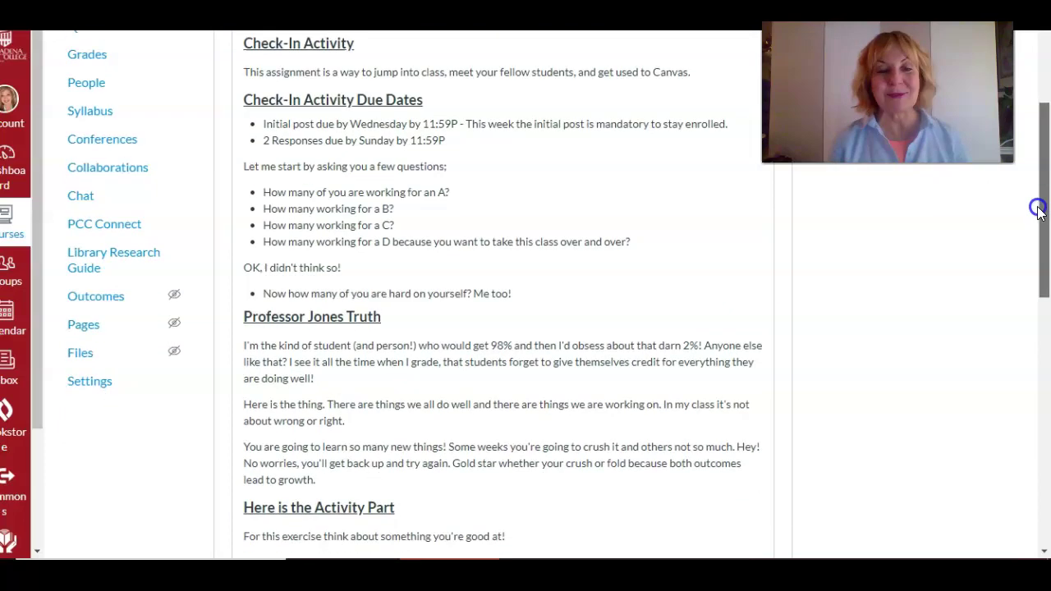
{"action": "left_click_drag", "start_coordinate": [1038, 208], "coordinate": [1025, 271]}
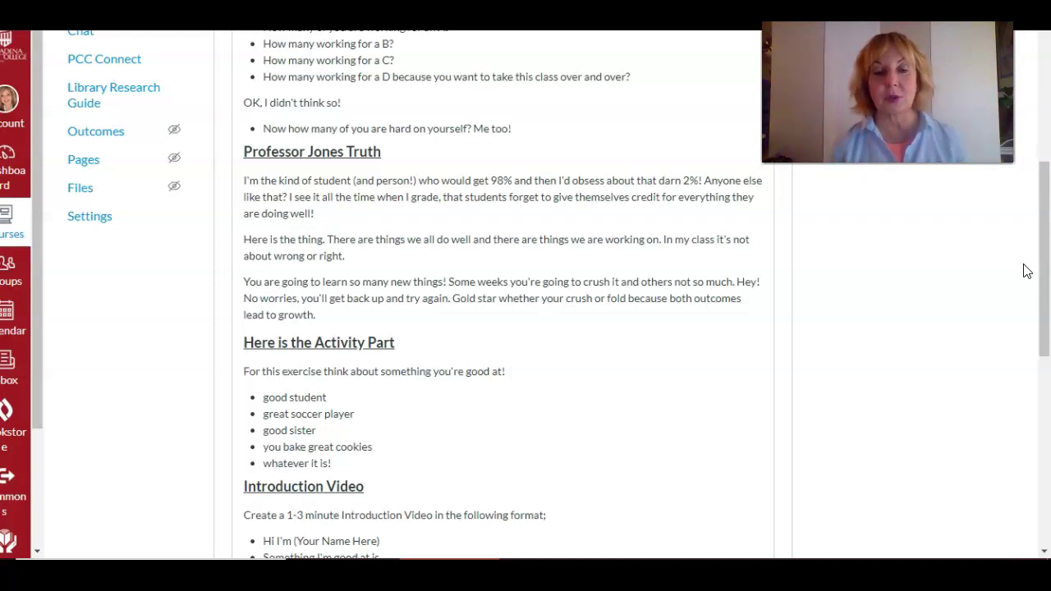
Read the rest of the Introduction Video instructions, then bring up the Bohemian Rhapsody (Live) YouTube video
{"action": "left_click_drag", "start_coordinate": [1042, 271], "coordinate": [1042, 354]}
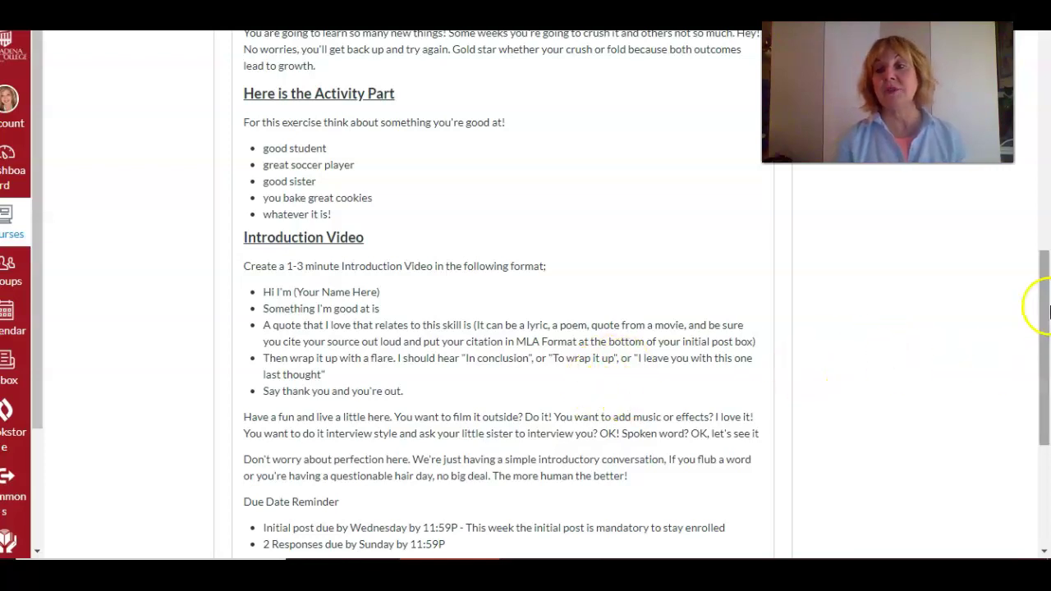
{"action": "left_click_drag", "start_coordinate": [1045, 322], "coordinate": [1036, 97]}
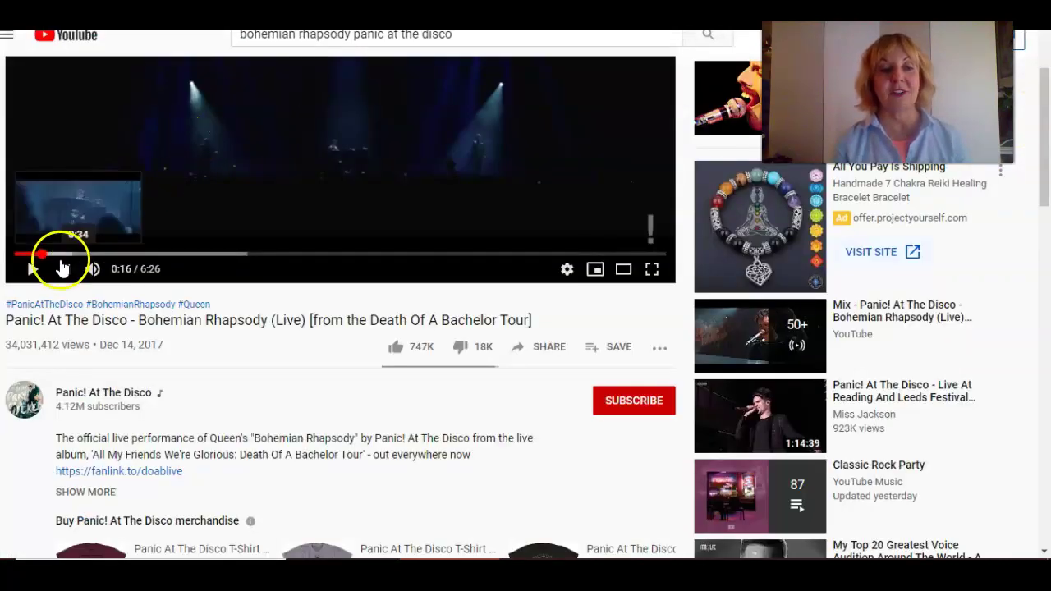
Copy the Bohemian Rhapsody (Live) video's share link and return to the Canvas tab
{"action": "left_click", "coordinate": [33, 270]}
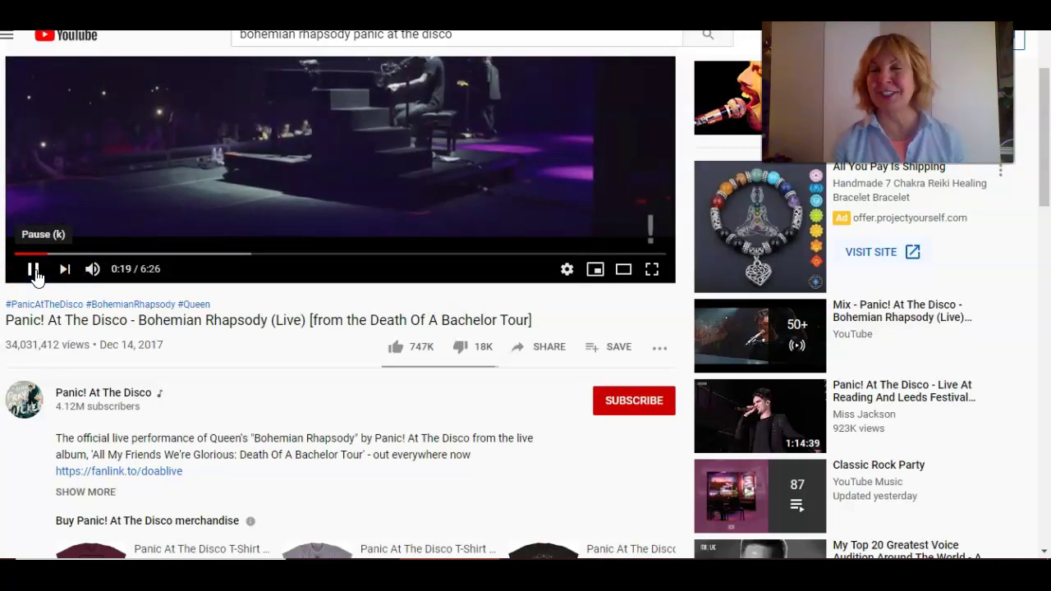
{"action": "left_click", "coordinate": [34, 271]}
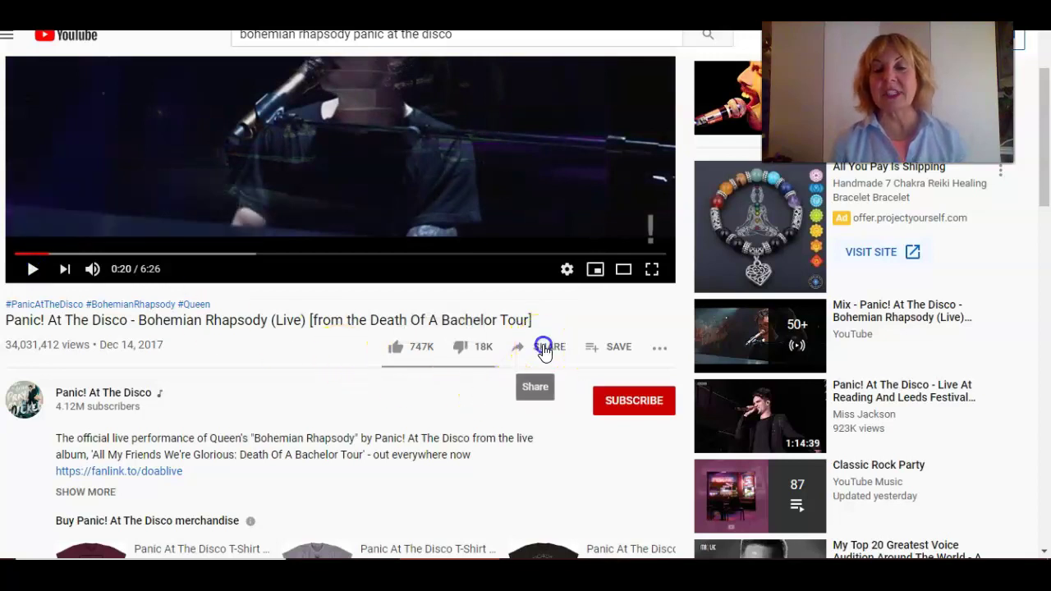
{"action": "left_click", "coordinate": [542, 347]}
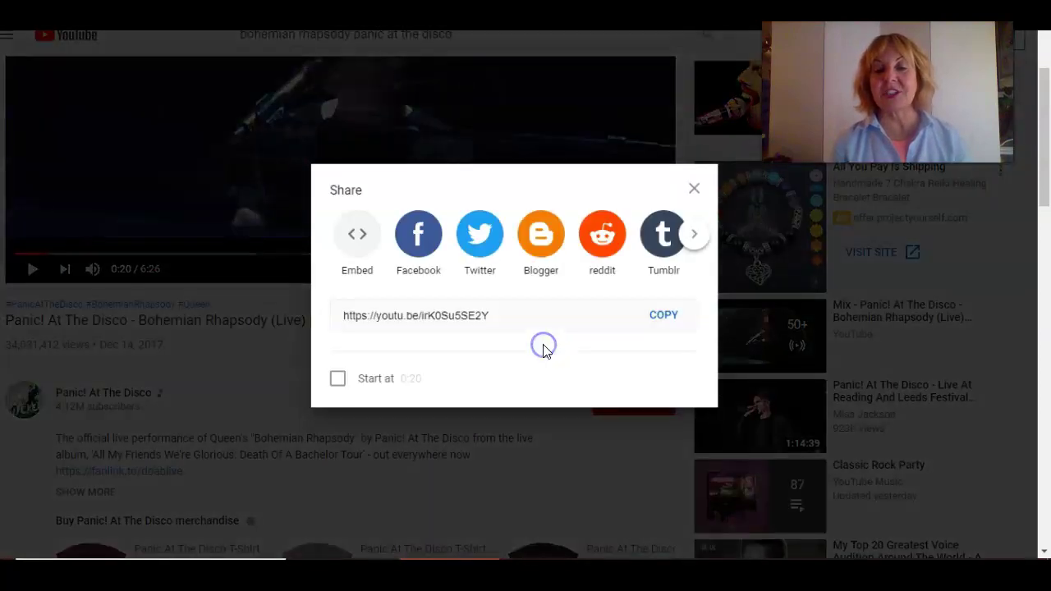
{"action": "left_click", "coordinate": [665, 317]}
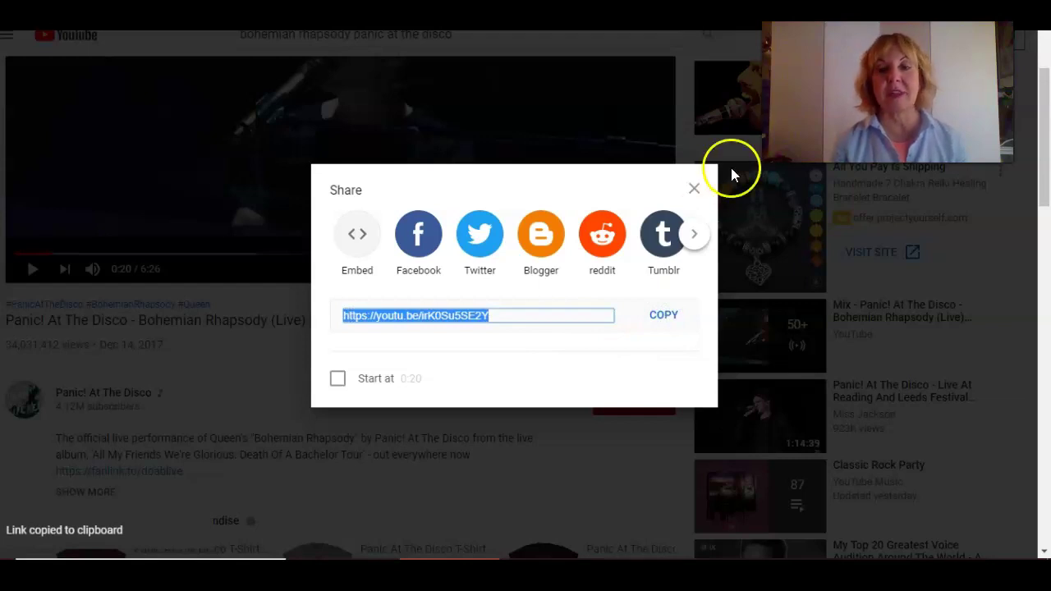
{"action": "left_click", "coordinate": [695, 189]}
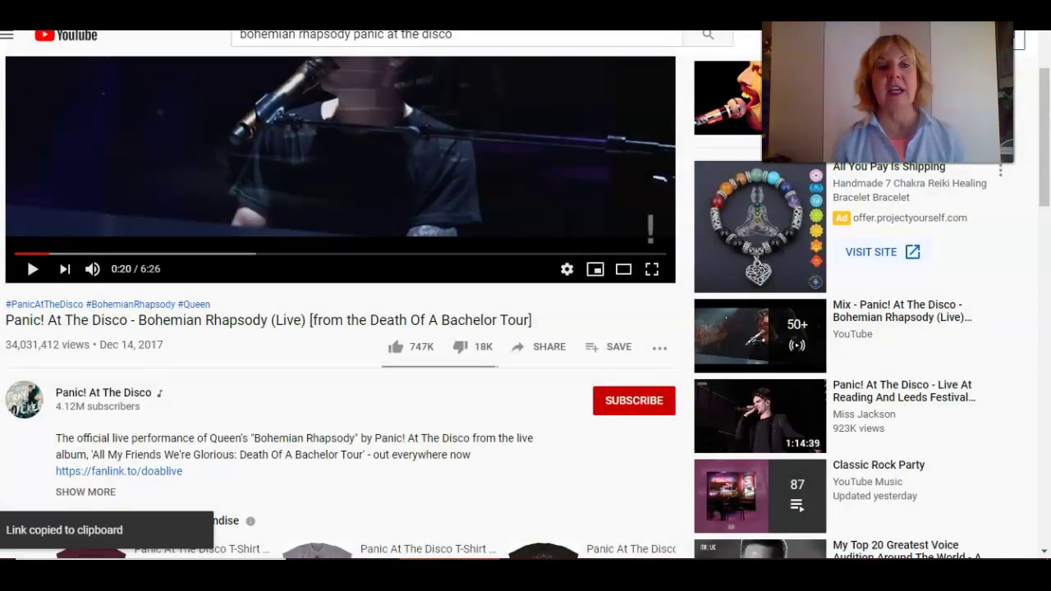
{"action": "key", "text": "ctrl+Tab"}
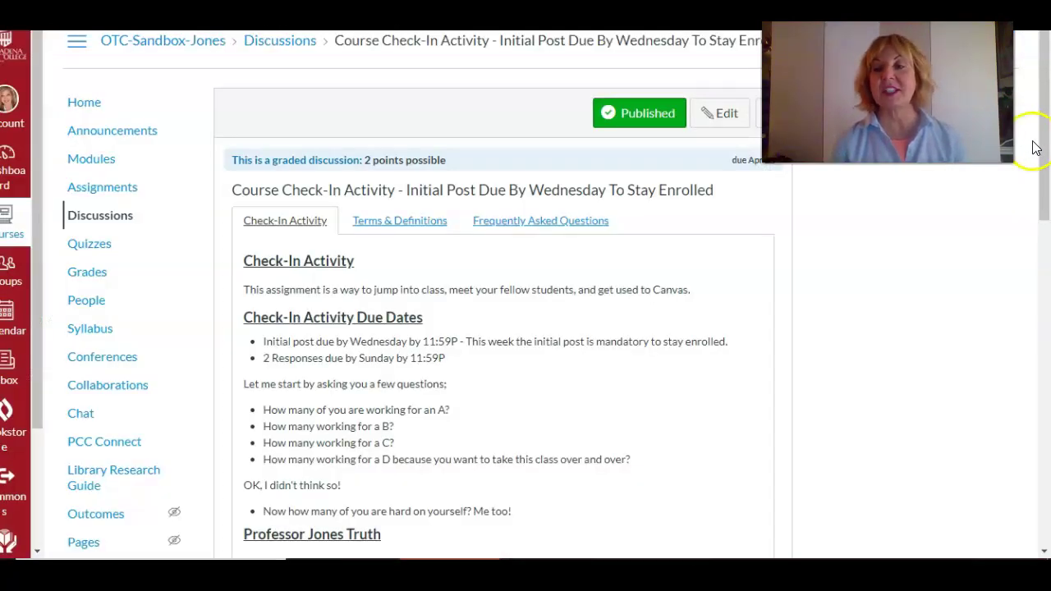
{"action": "left_click_drag", "start_coordinate": [1039, 160], "coordinate": [1048, 520]}
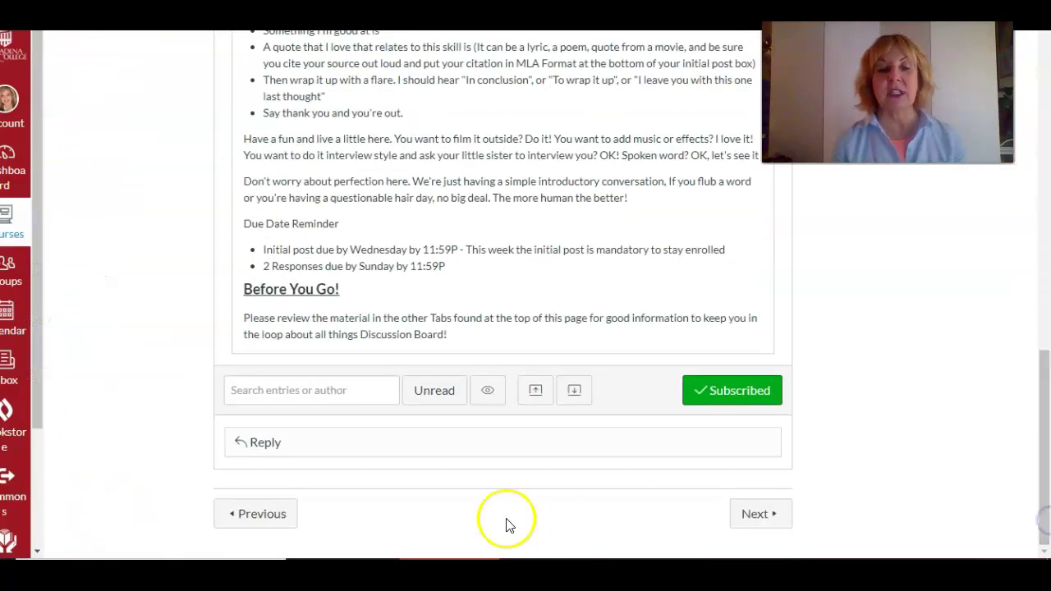
{"action": "left_click", "coordinate": [386, 451]}
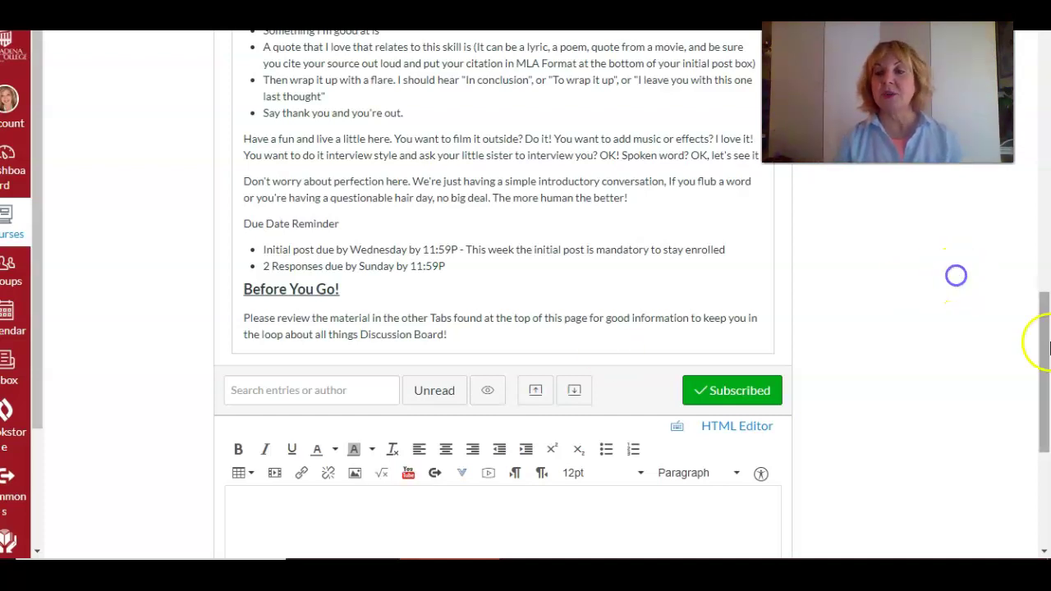
{"action": "left_click_drag", "start_coordinate": [1039, 340], "coordinate": [1044, 415]}
{"action": "left_click", "coordinate": [477, 324]}
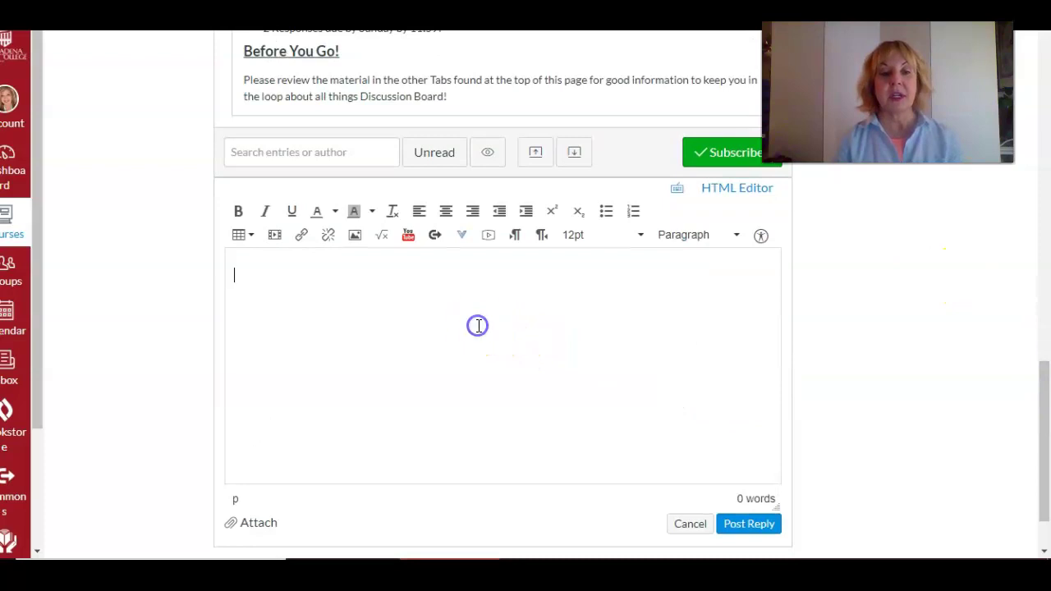
{"action": "key", "text": "ctrl+v"}
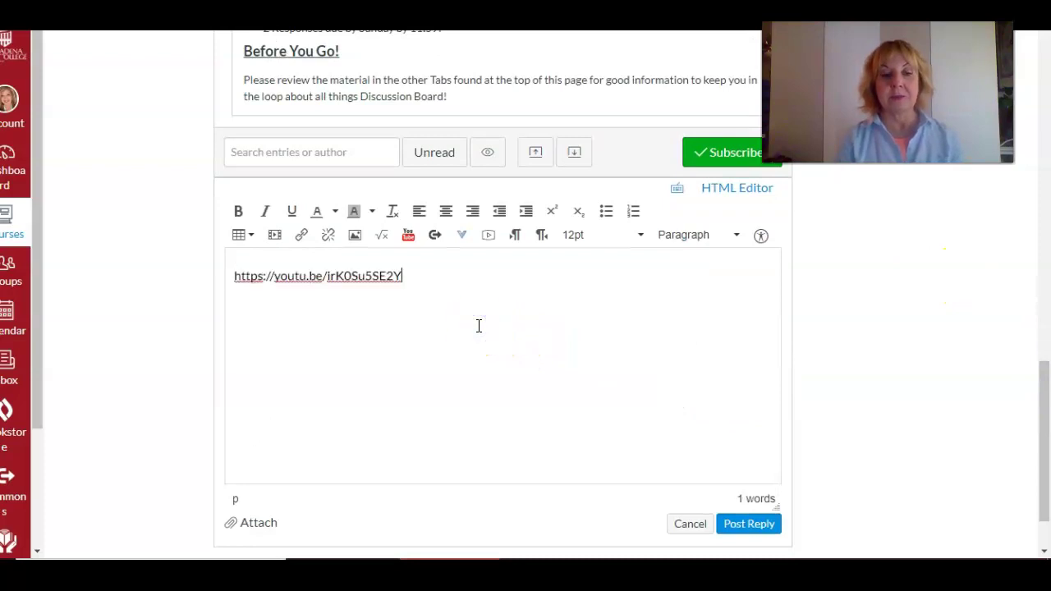
{"action": "left_click", "coordinate": [752, 526]}
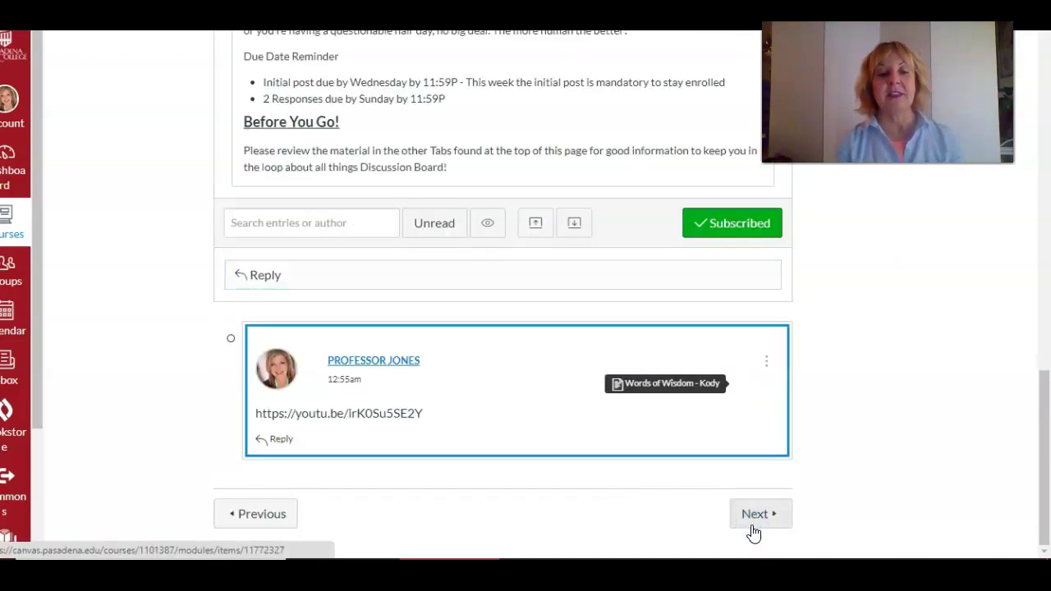
Reopen the posted reply for editing, showing its YouTube embed placeholder, and scroll back up
{"action": "left_click", "coordinate": [766, 361]}
{"action": "left_click", "coordinate": [755, 430]}
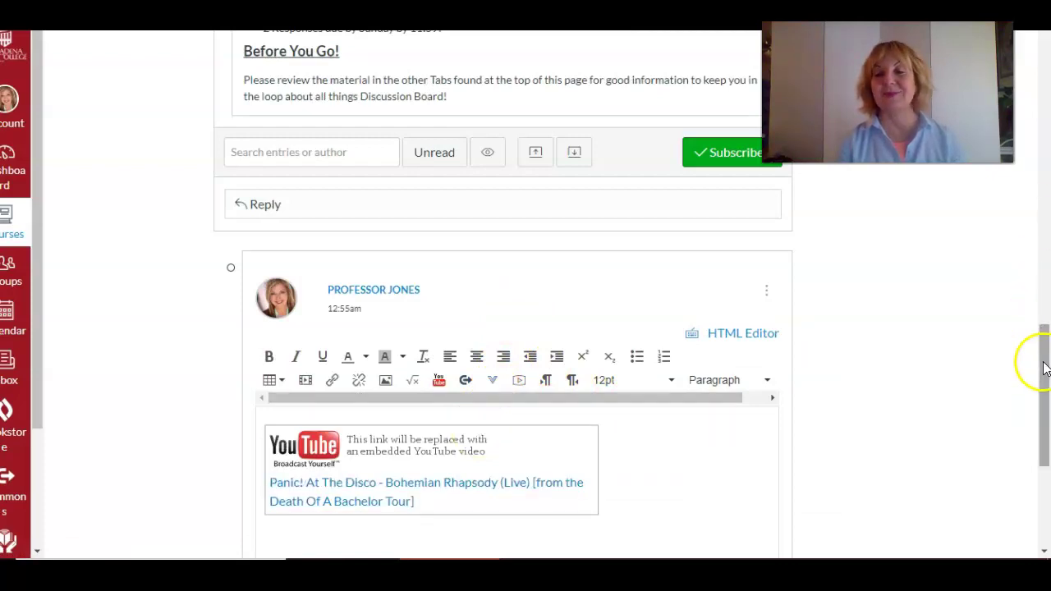
{"action": "left_click_drag", "start_coordinate": [1044, 364], "coordinate": [1043, 406]}
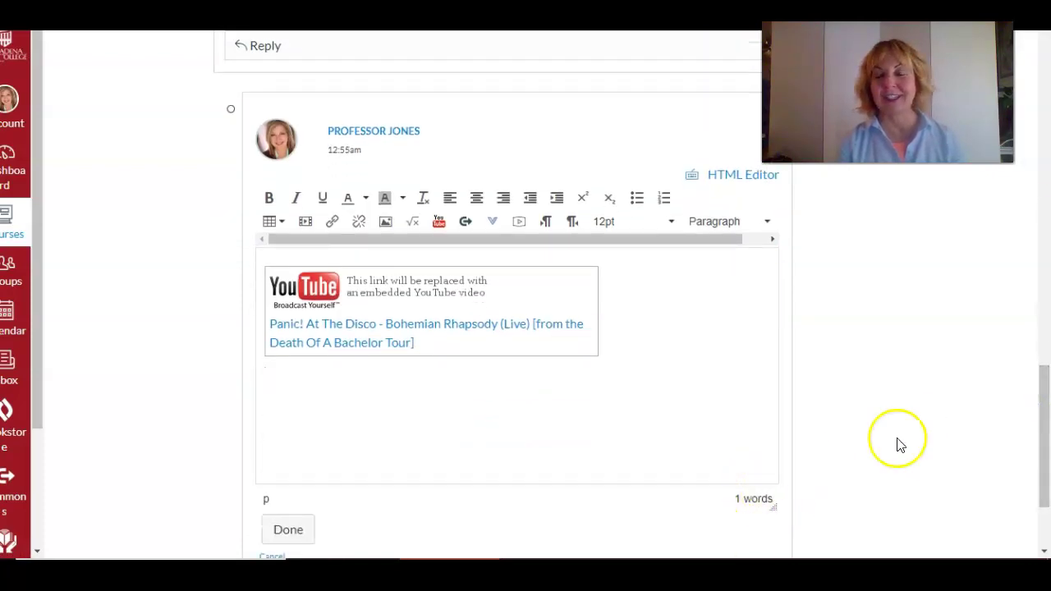
{"action": "left_click_drag", "start_coordinate": [1045, 417], "coordinate": [1046, 441]}
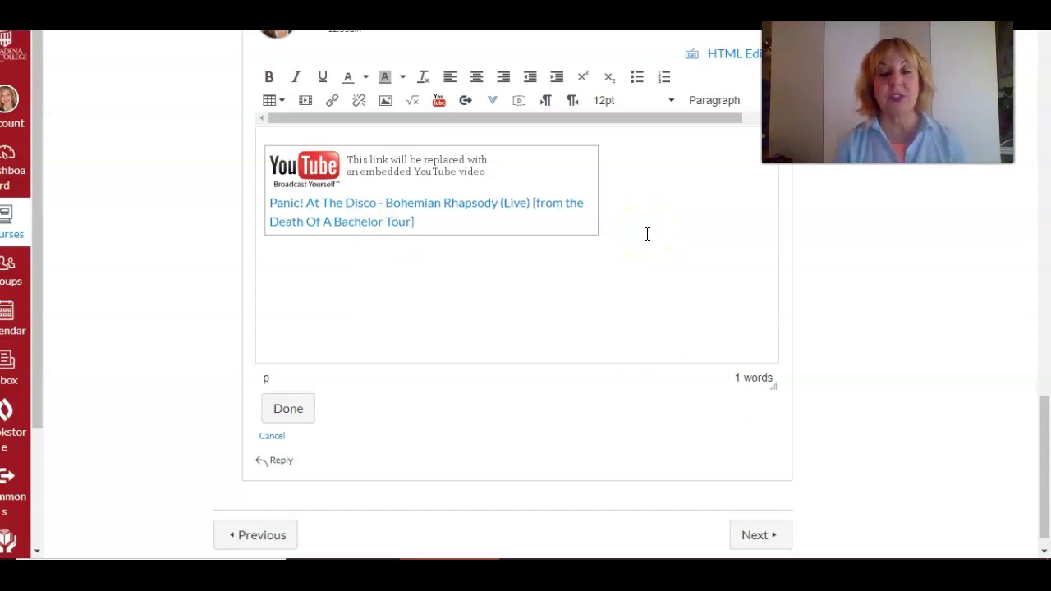
{"action": "left_click_drag", "start_coordinate": [1043, 493], "coordinate": [1045, 499]}
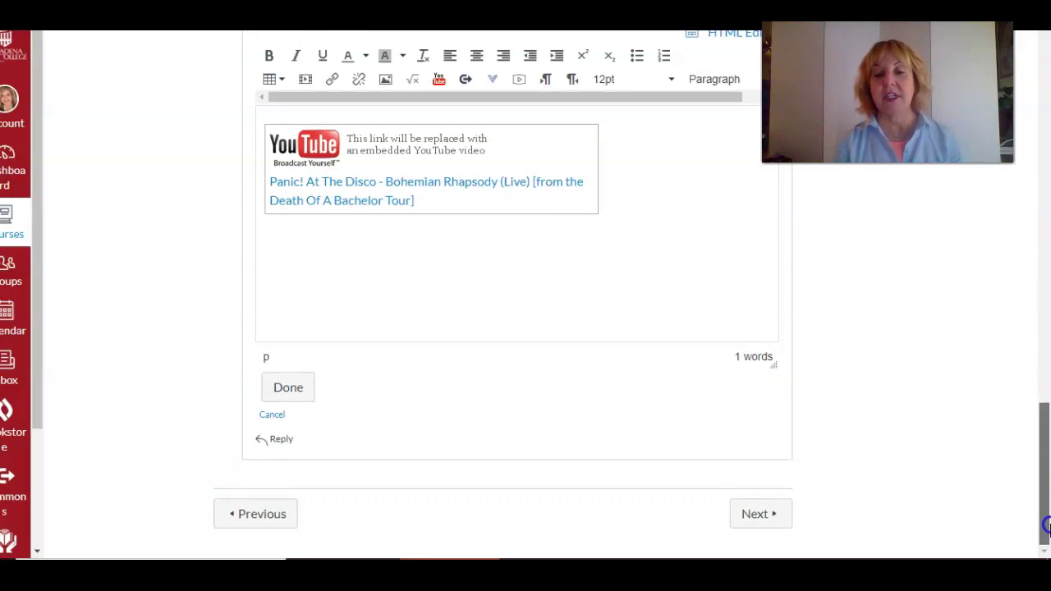
{"action": "left_click_drag", "start_coordinate": [1039, 485], "coordinate": [1020, 401]}
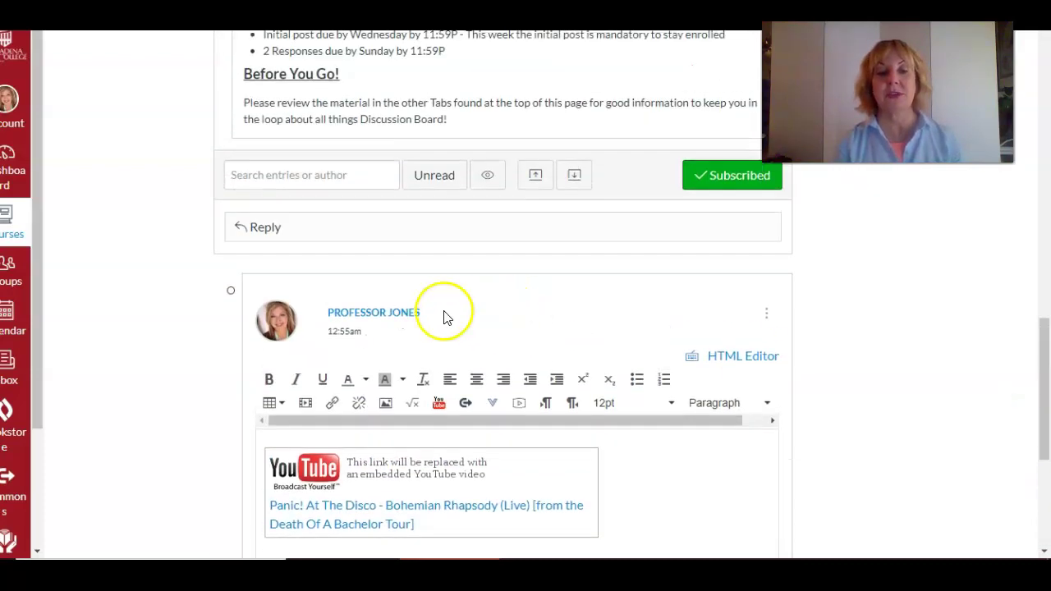
Start a new reply and search the YouTube tool using the pasted video link
{"action": "left_click", "coordinate": [324, 228]}
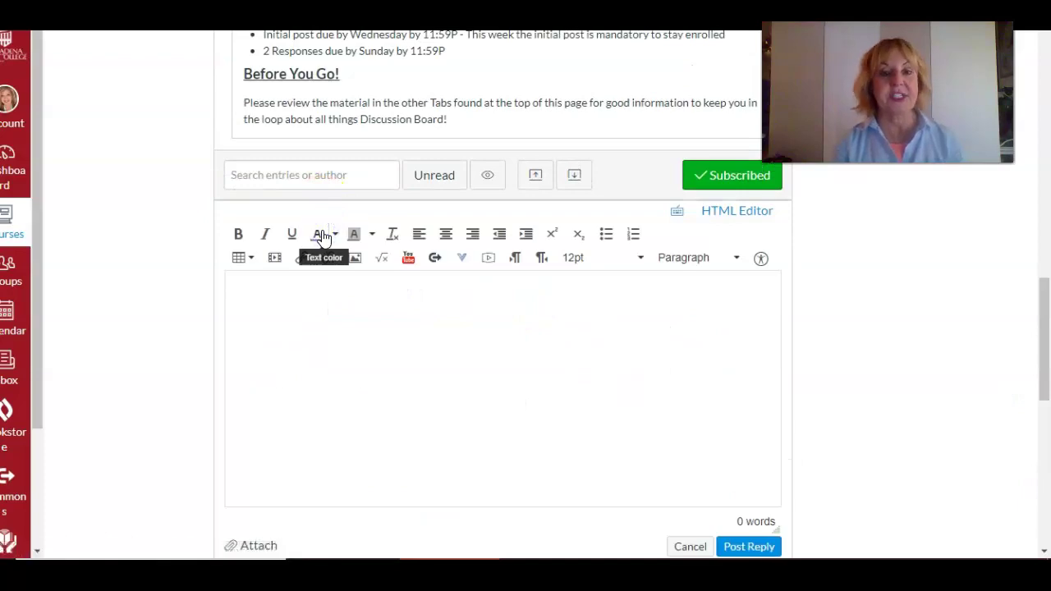
{"action": "left_click", "coordinate": [408, 261]}
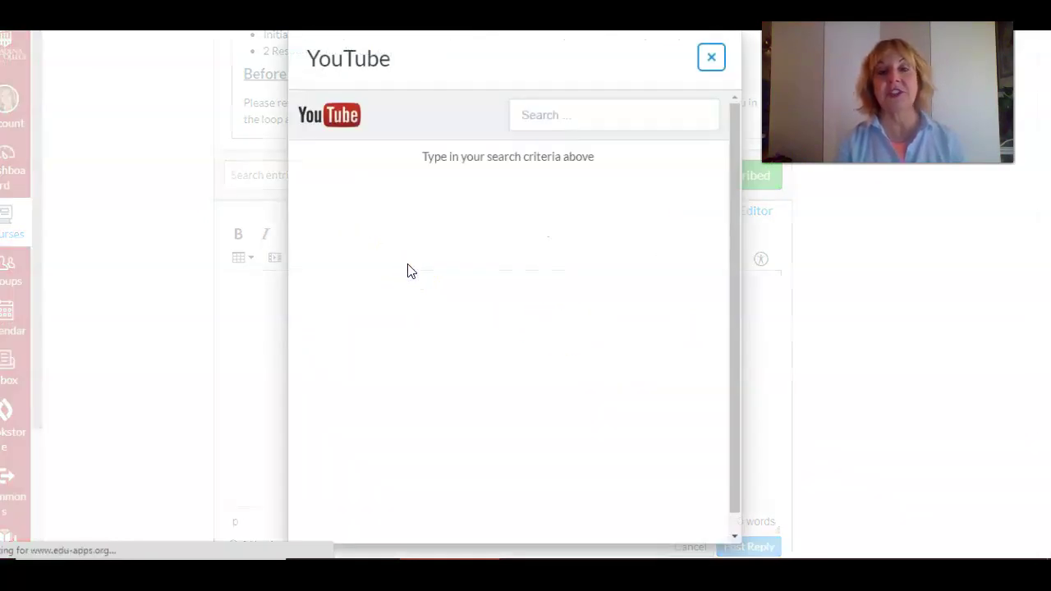
{"action": "left_click", "coordinate": [579, 116]}
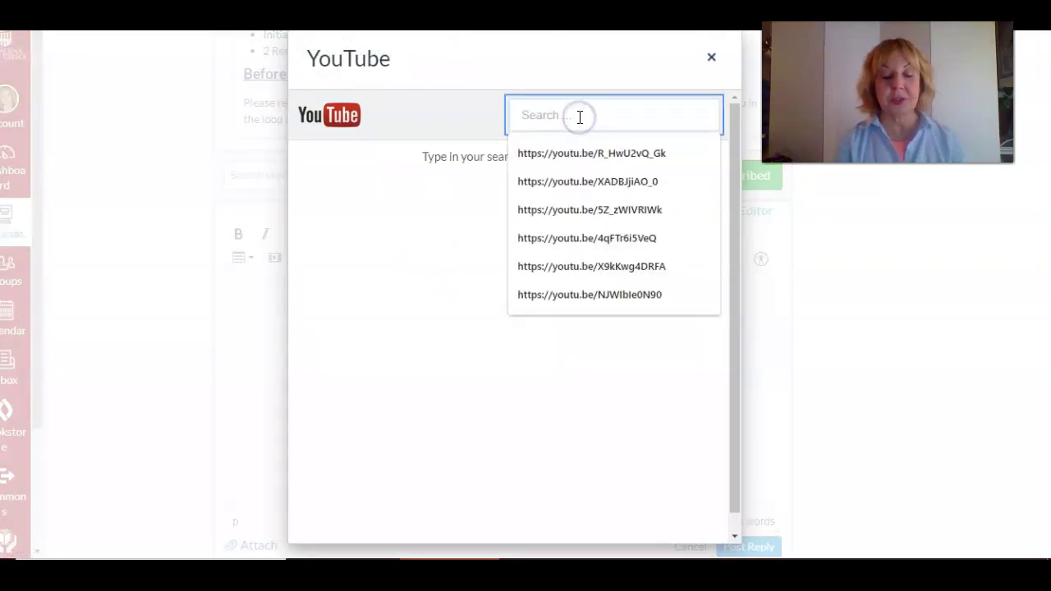
{"action": "key", "text": "ctrl+v"}
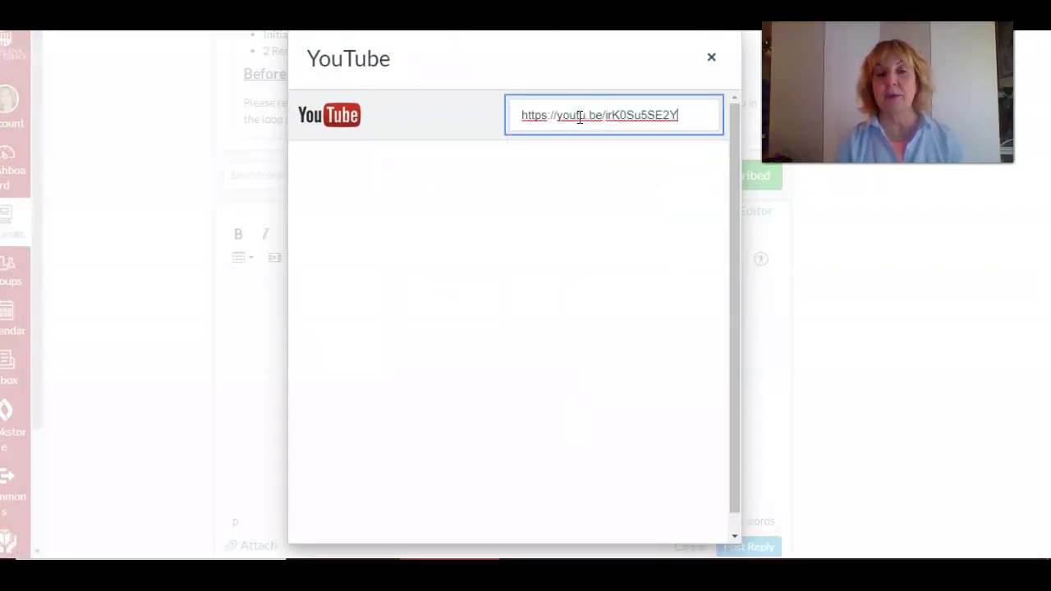
{"action": "key", "text": "Return"}
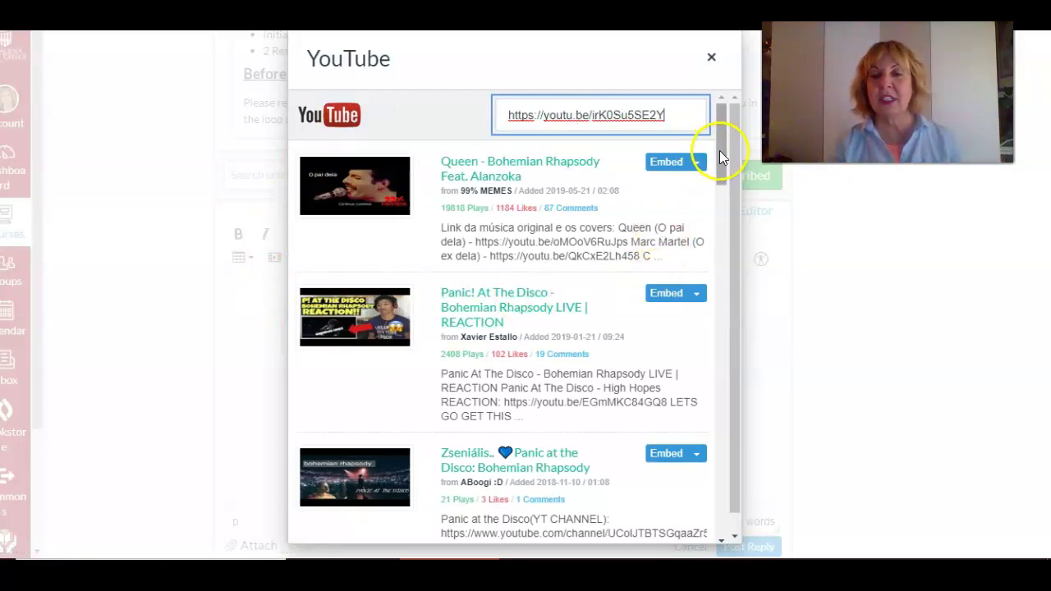
Search 'bohemian rhapsody panic at dis' and preview the Bohemian Rhapsody (Live) result
{"action": "left_click_drag", "start_coordinate": [719, 150], "coordinate": [472, 127]}
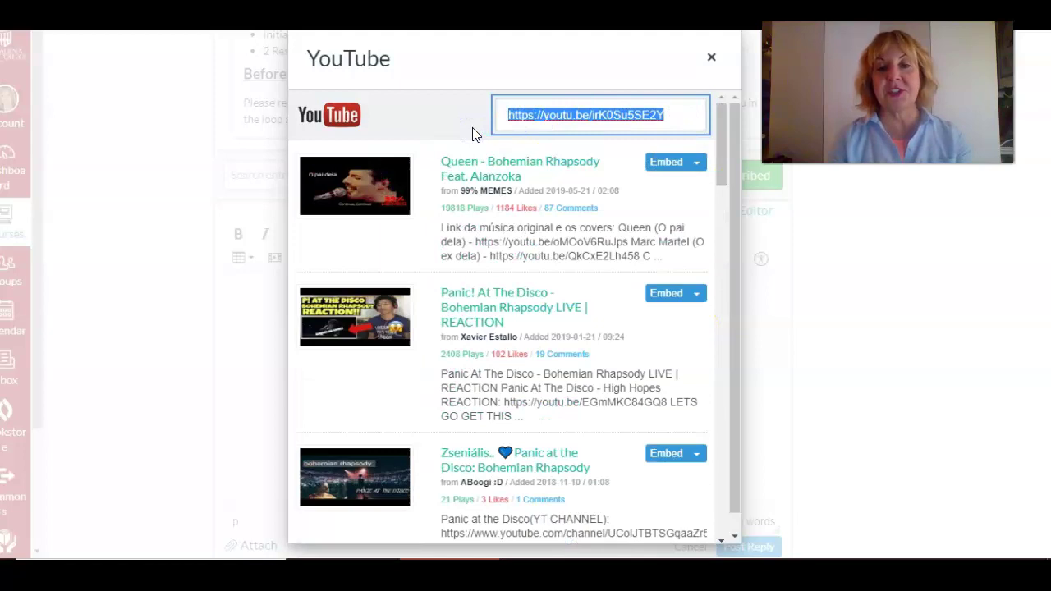
{"action": "type", "text": "boh"}
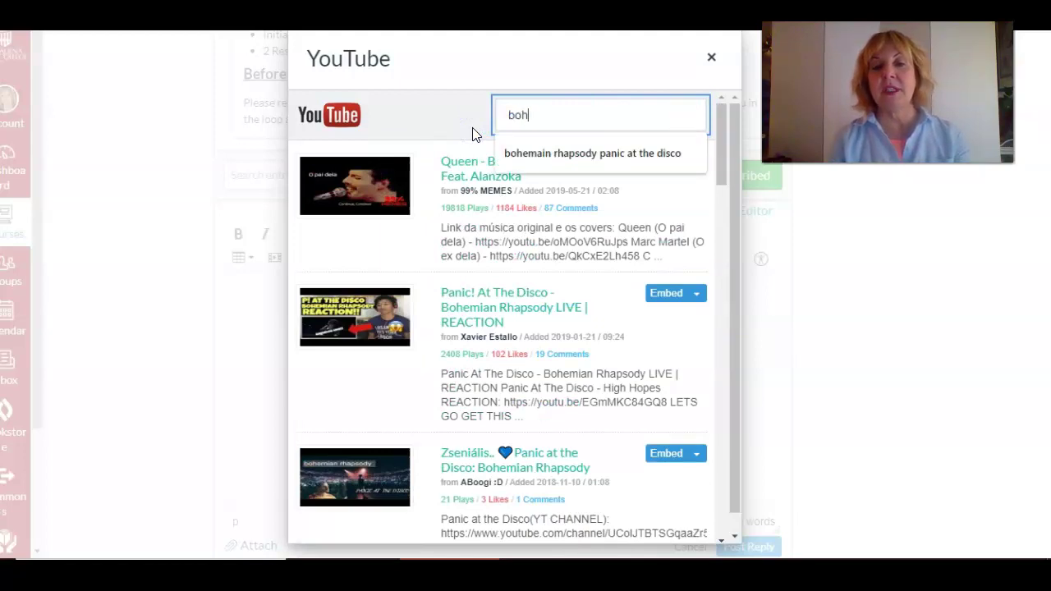
{"action": "type", "text": "emi"}
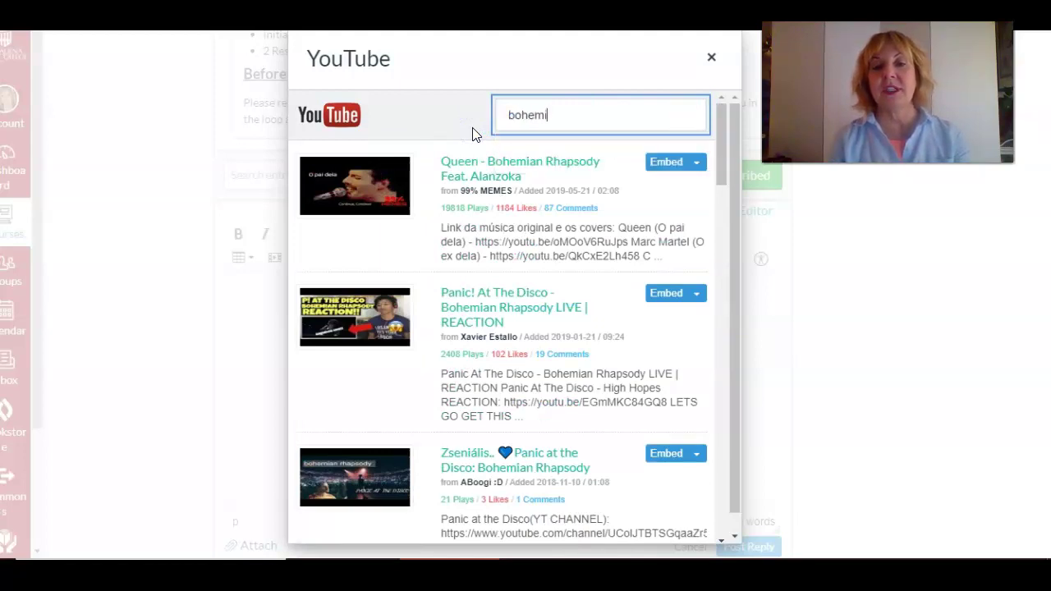
{"action": "type", "text": "an rha"}
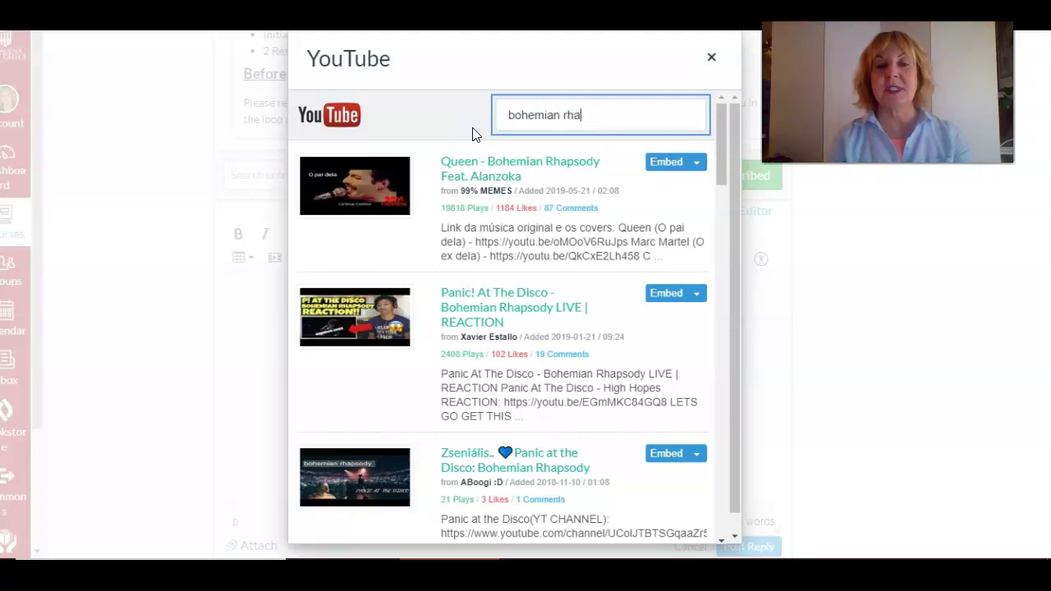
{"action": "type", "text": "psody"}
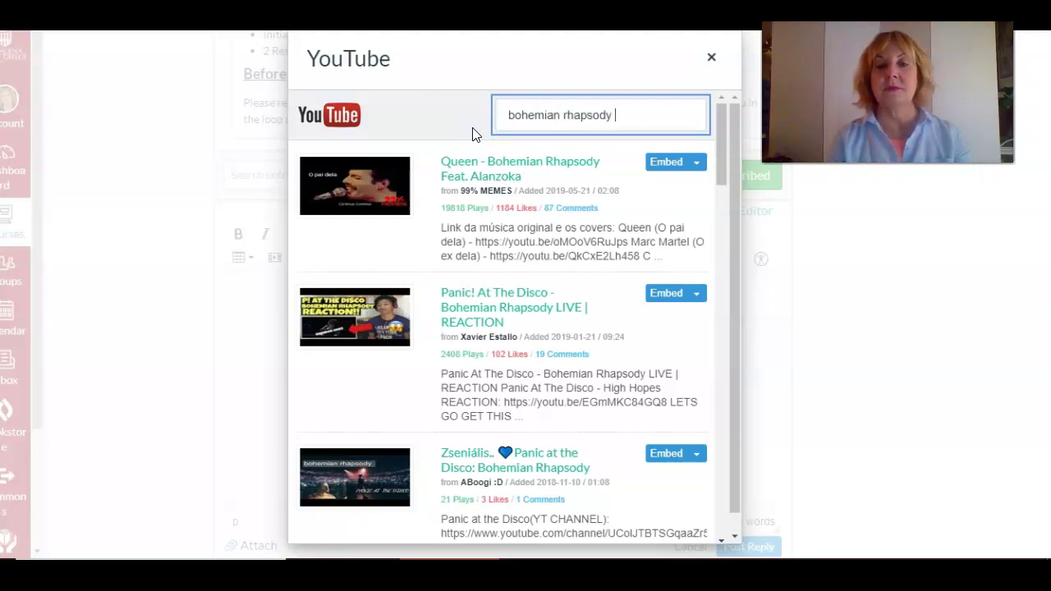
{"action": "type", "text": " panic a"}
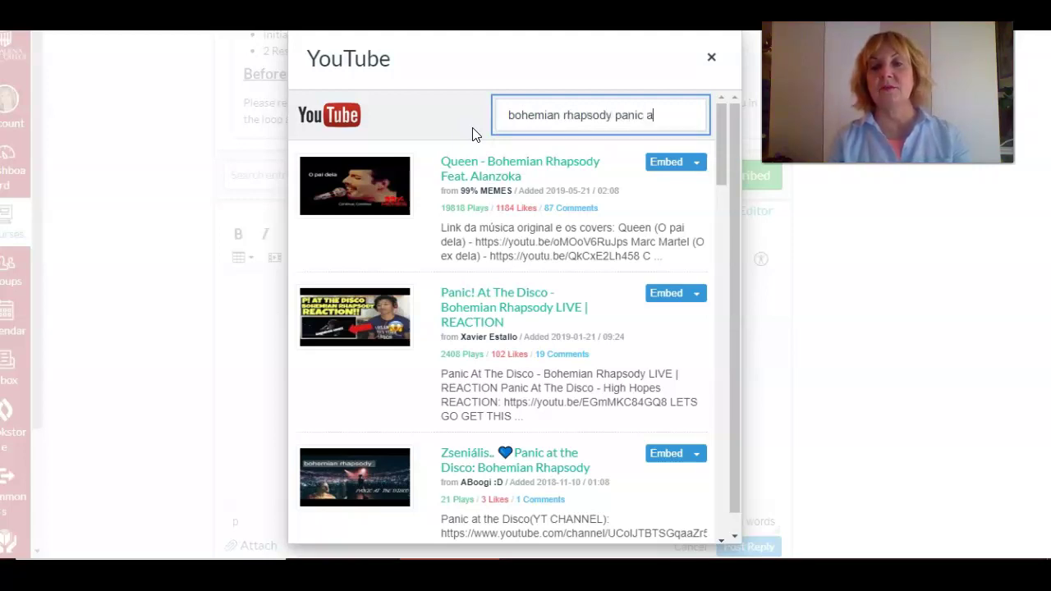
{"action": "type", "text": "t disco"}
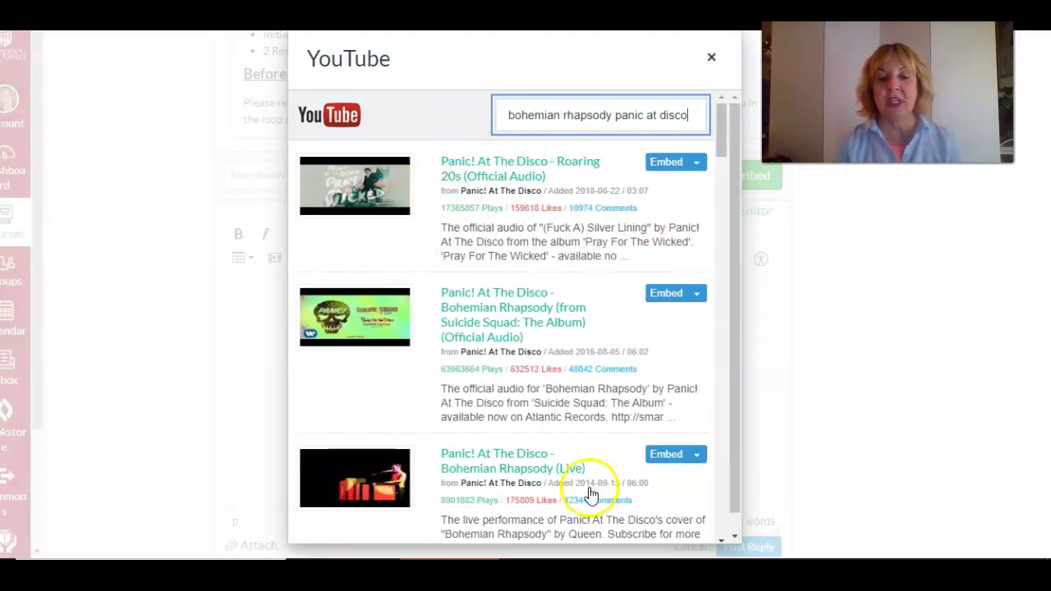
{"action": "left_click", "coordinate": [519, 465]}
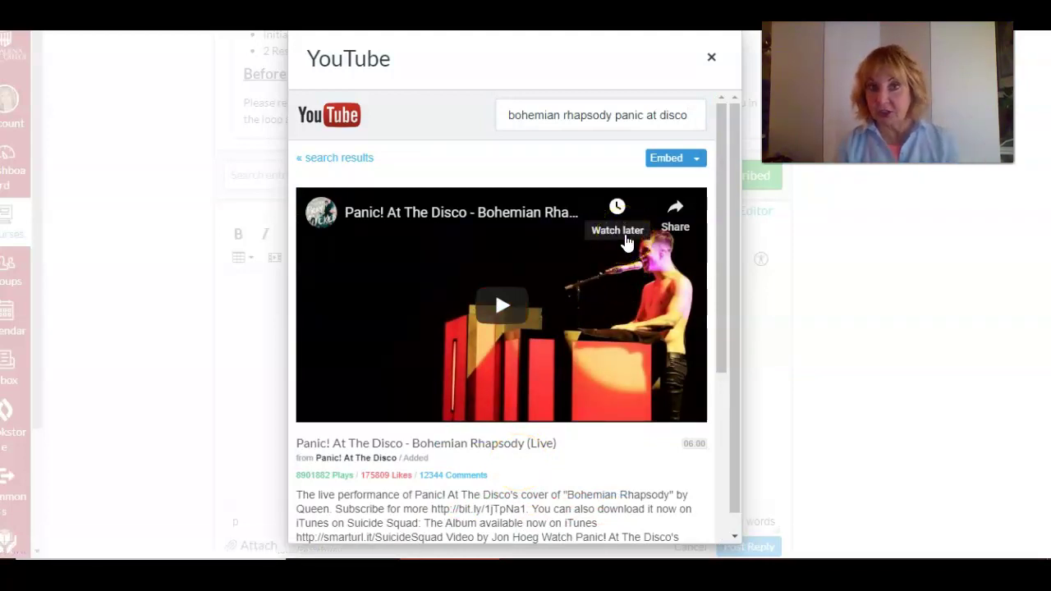
Embed the Bohemian Rhapsody (Live) video in the new reply and scroll back up to check it
{"action": "left_click", "coordinate": [668, 159]}
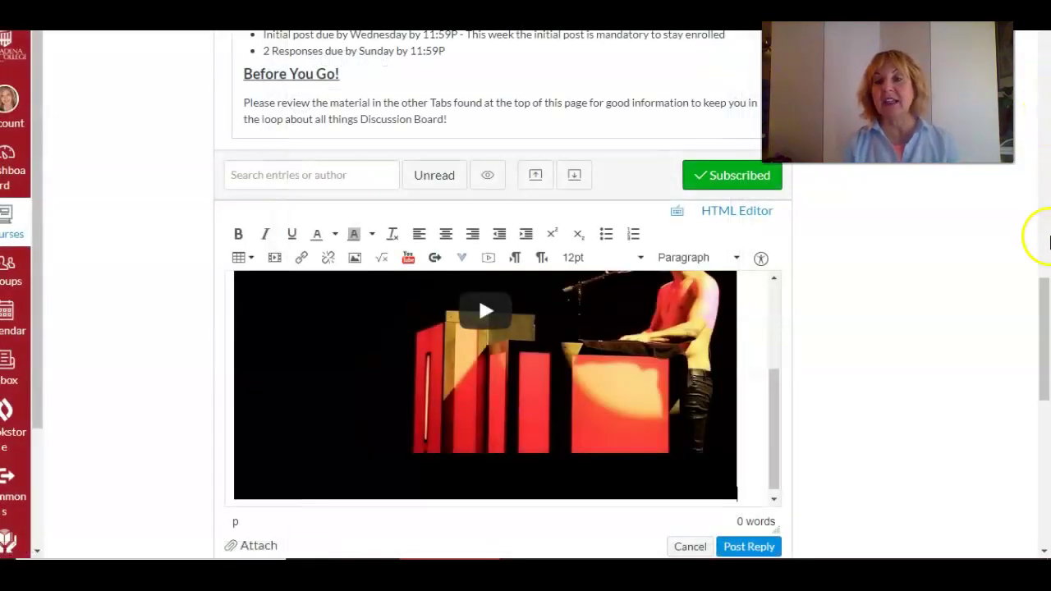
{"action": "left_click_drag", "start_coordinate": [1046, 343], "coordinate": [1046, 372]}
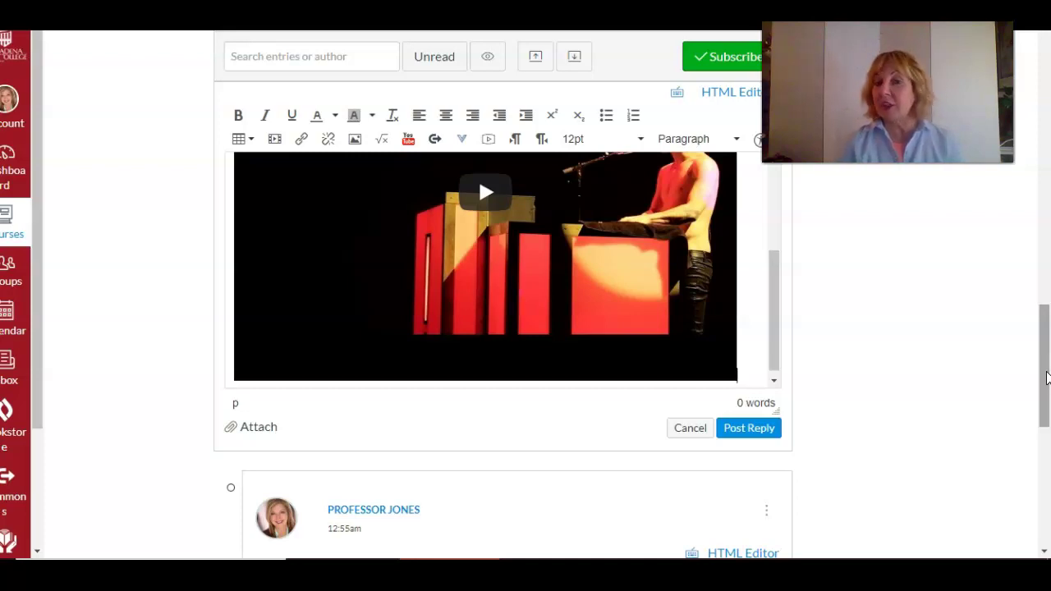
{"action": "left_click", "coordinate": [1046, 396]}
{"action": "left_click_drag", "start_coordinate": [1045, 396], "coordinate": [1045, 312]}
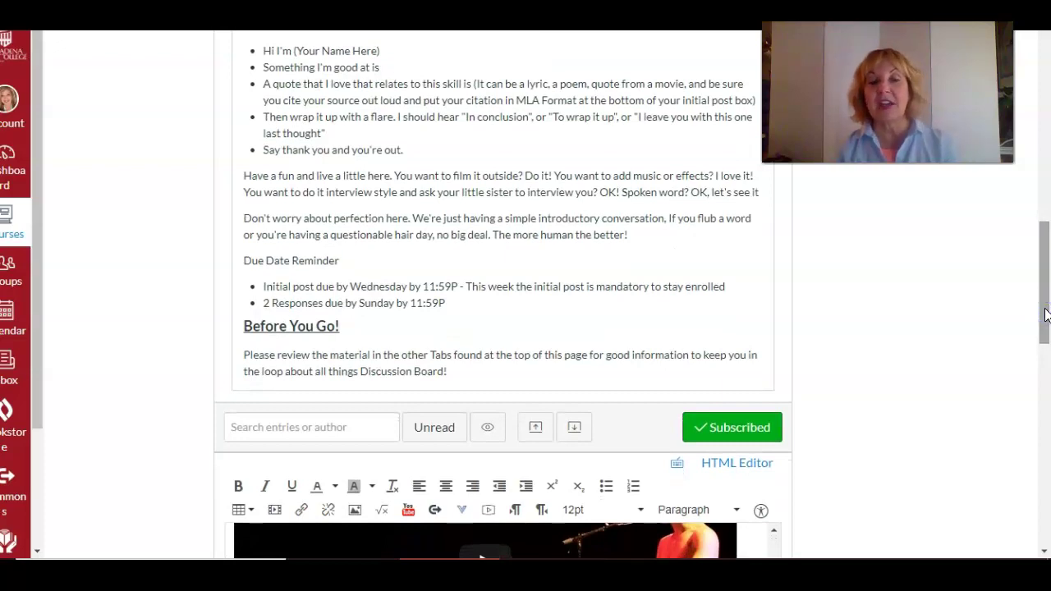